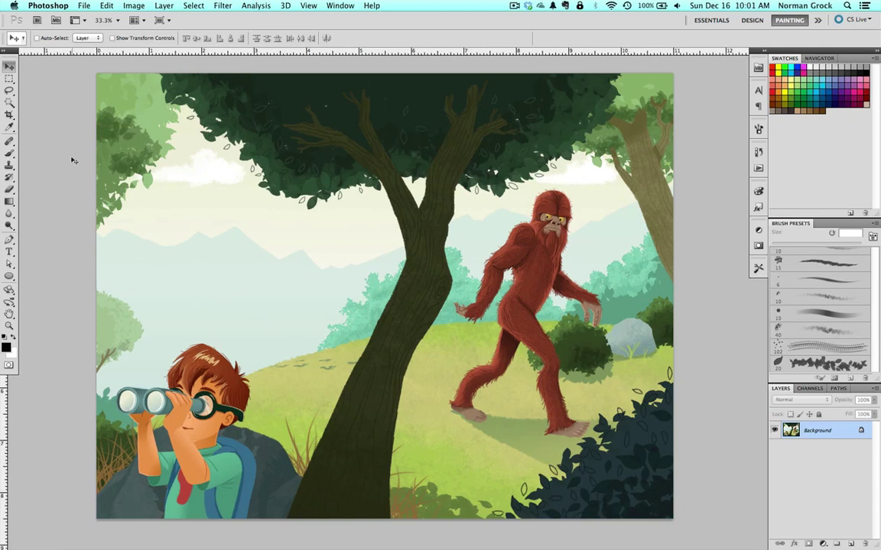
# Step: Switch to the Untitled-1 document and confirm its 100×100 px canvas size, leaving it unchanged
pyautogui.click(340, 6)
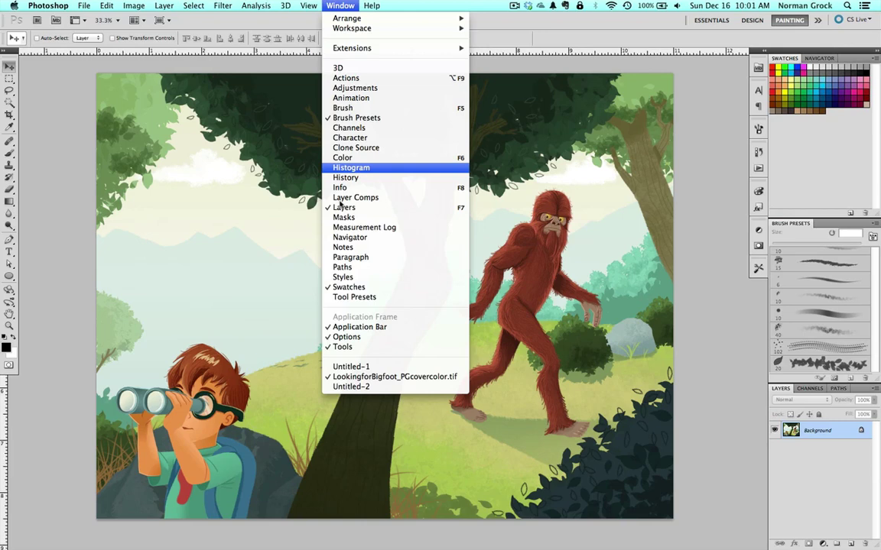
pyautogui.click(351, 367)
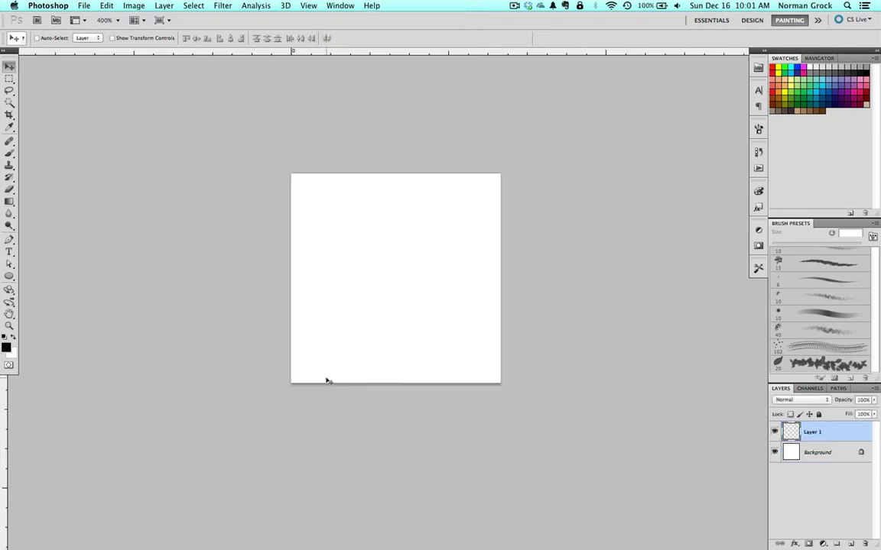
pyautogui.press('super+alt+i')
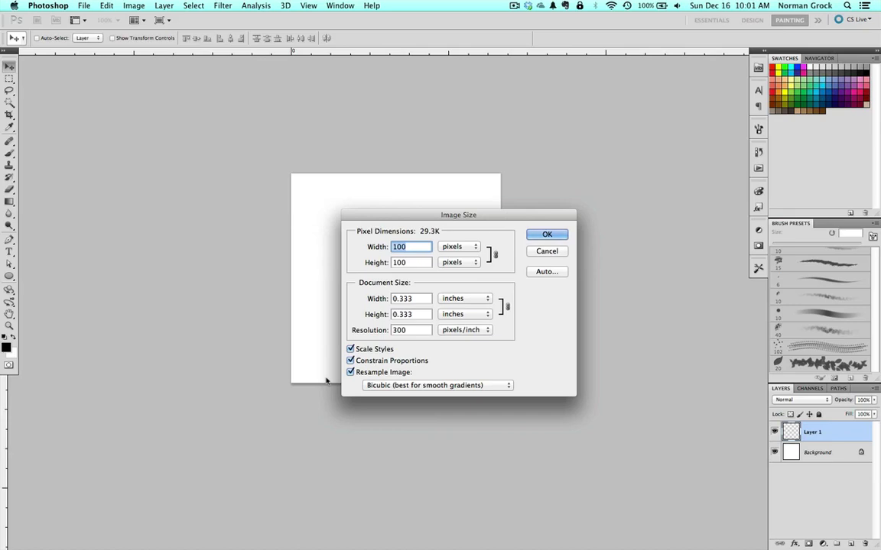
pyautogui.click(547, 235)
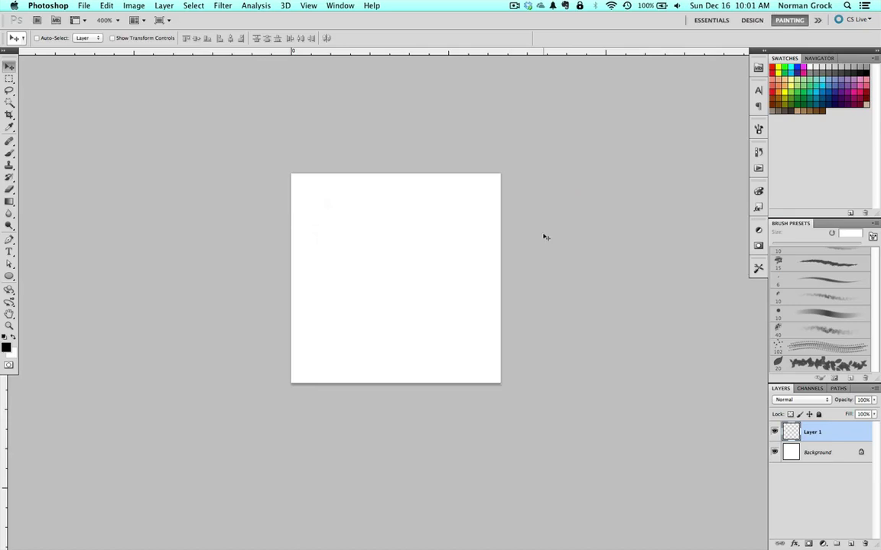
# Step: Paint a filled black leaf on Layer 1 with a 10 px brush and delete the Background layer
pyautogui.click(10, 153)
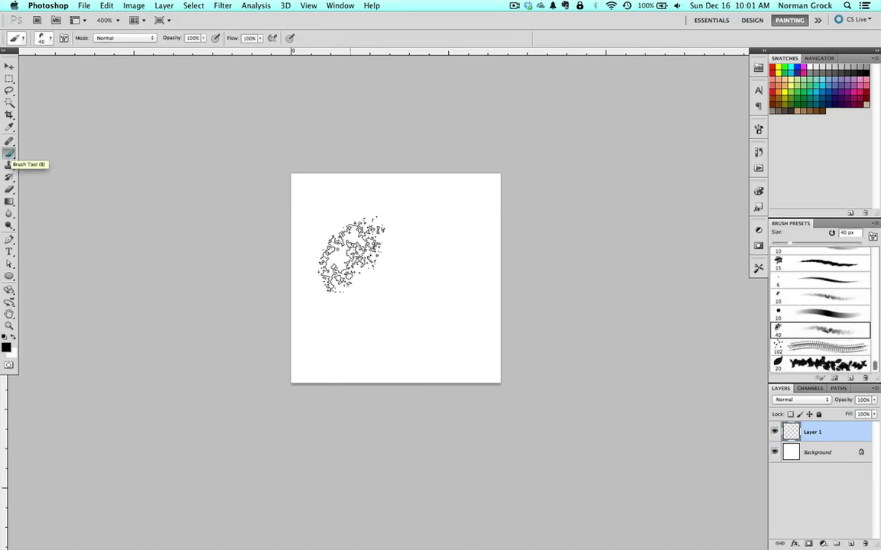
pyautogui.press('[')
pyautogui.press('[')
pyautogui.press('[')
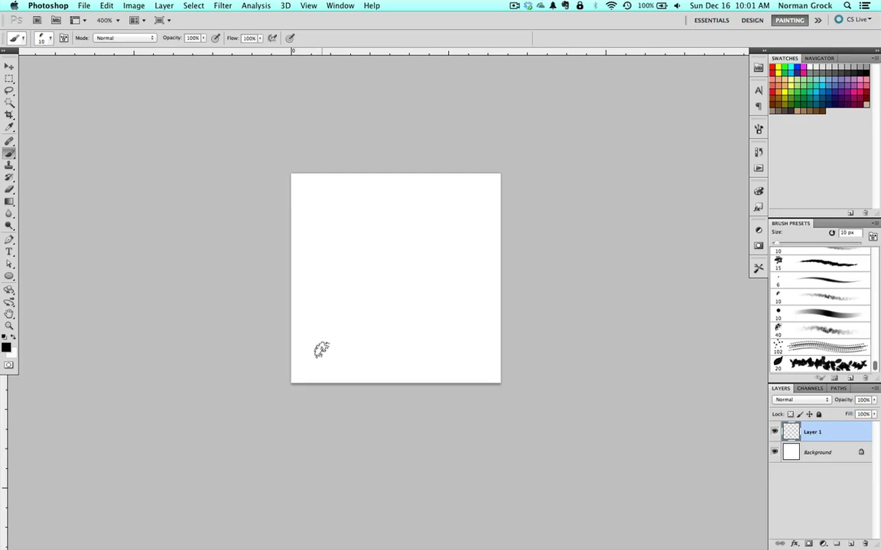
pyautogui.moveTo(319, 350)
pyautogui.mouseDown()
pyautogui.moveTo(334, 255)
pyautogui.moveTo(318, 337)
pyautogui.moveTo(347, 245)
pyautogui.moveTo(376, 221)
pyautogui.moveTo(410, 215)
pyautogui.moveTo(360, 225)
pyautogui.moveTo(478, 193)
pyautogui.moveTo(462, 276)
pyautogui.moveTo(424, 323)
pyautogui.moveTo(321, 351)
pyautogui.mouseUp()
pyautogui.moveTo(454, 258)
pyautogui.mouseDown()
pyautogui.moveTo(358, 339)
pyautogui.moveTo(361, 266)
pyautogui.moveTo(345, 274)
pyautogui.moveTo(375, 243)
pyautogui.moveTo(442, 218)
pyautogui.moveTo(369, 257)
pyautogui.moveTo(340, 291)
pyautogui.moveTo(358, 310)
pyautogui.moveTo(353, 326)
pyautogui.moveTo(423, 304)
pyautogui.moveTo(455, 250)
pyautogui.moveTo(459, 219)
pyautogui.moveTo(443, 243)
pyautogui.moveTo(442, 233)
pyautogui.moveTo(414, 237)
pyautogui.moveTo(439, 245)
pyautogui.moveTo(424, 289)
pyautogui.moveTo(441, 286)
pyautogui.moveTo(456, 255)
pyautogui.moveTo(420, 319)
pyautogui.moveTo(376, 345)
pyautogui.moveTo(319, 352)
pyautogui.moveTo(399, 346)
pyautogui.moveTo(437, 312)
pyautogui.moveTo(466, 226)
pyautogui.moveTo(415, 216)
pyautogui.moveTo(373, 237)
pyautogui.moveTo(333, 283)
pyautogui.moveTo(311, 358)
pyautogui.mouseUp()
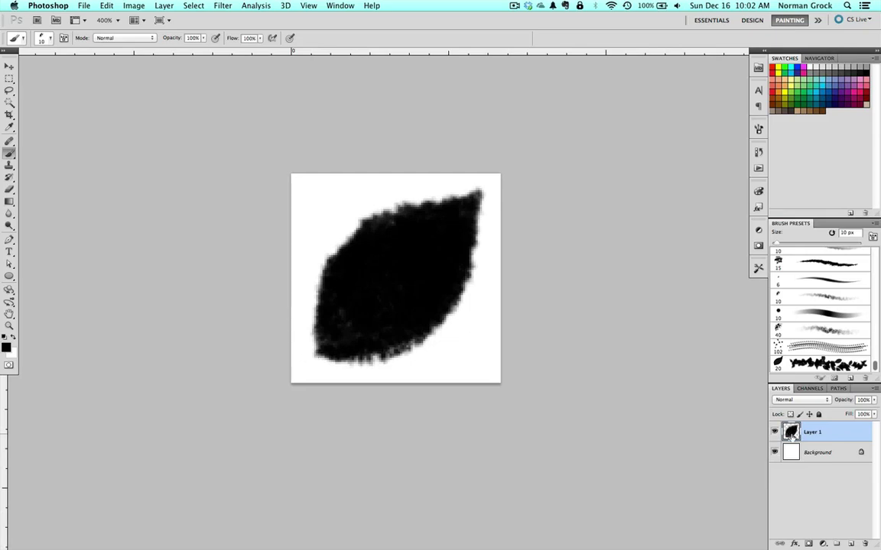
pyautogui.moveTo(810, 456); pyautogui.dragTo(865, 540)
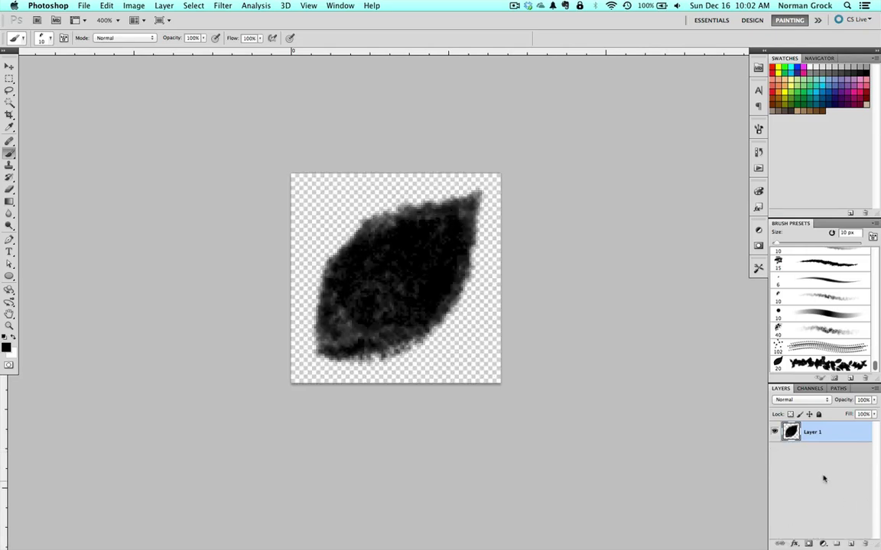
# Step: Define the leaf as a brush preset, keeping the default name Sampled Brush 1
pyautogui.click(107, 6)
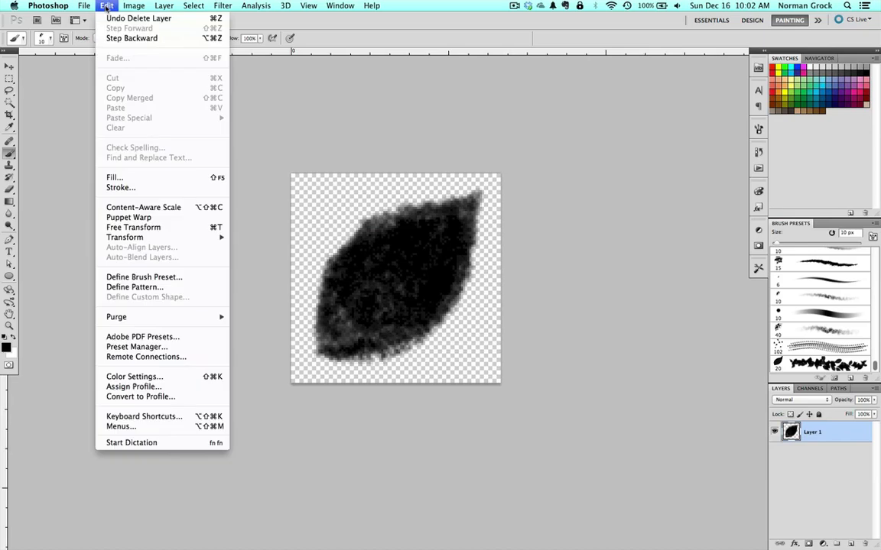
pyautogui.click(101, 280)
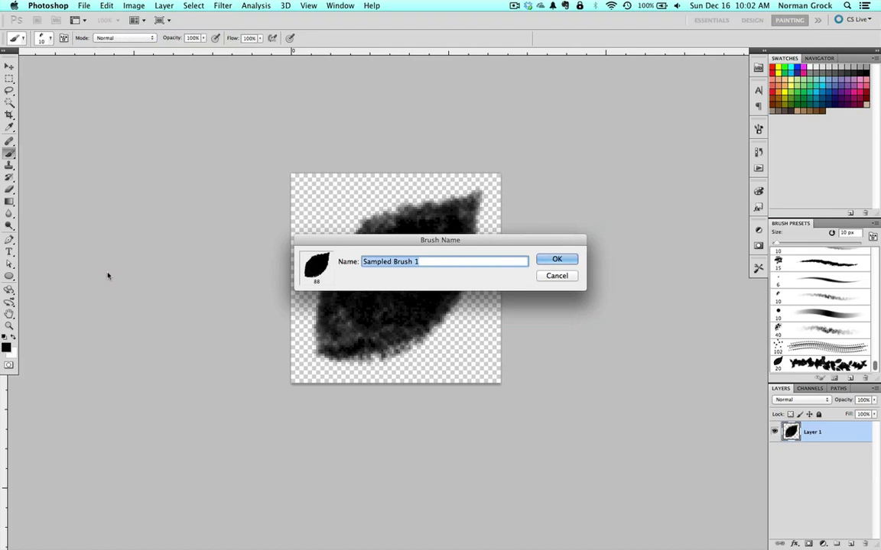
pyautogui.click(557, 259)
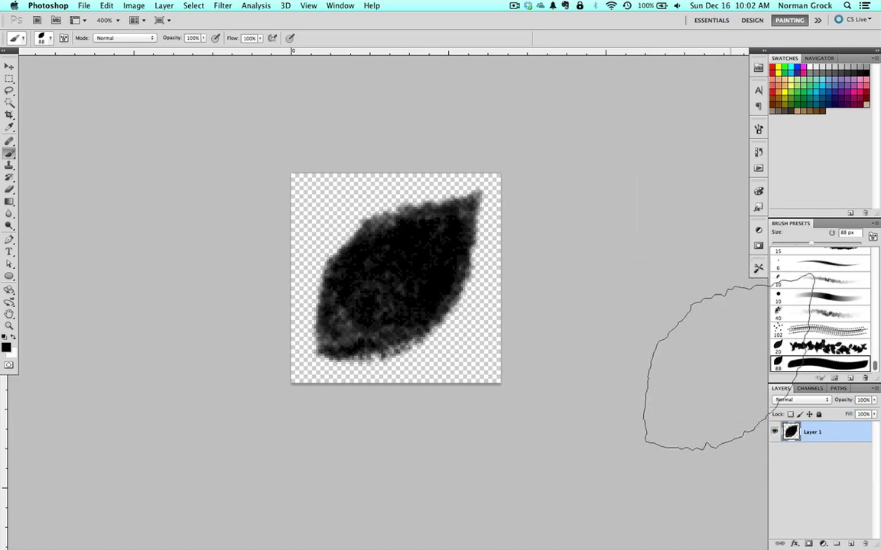
# Step: Switch to Untitled-2 and paint several curved test strokes with the 88 px leaf brush
pyautogui.click(340, 7)
pyautogui.click(340, 387)
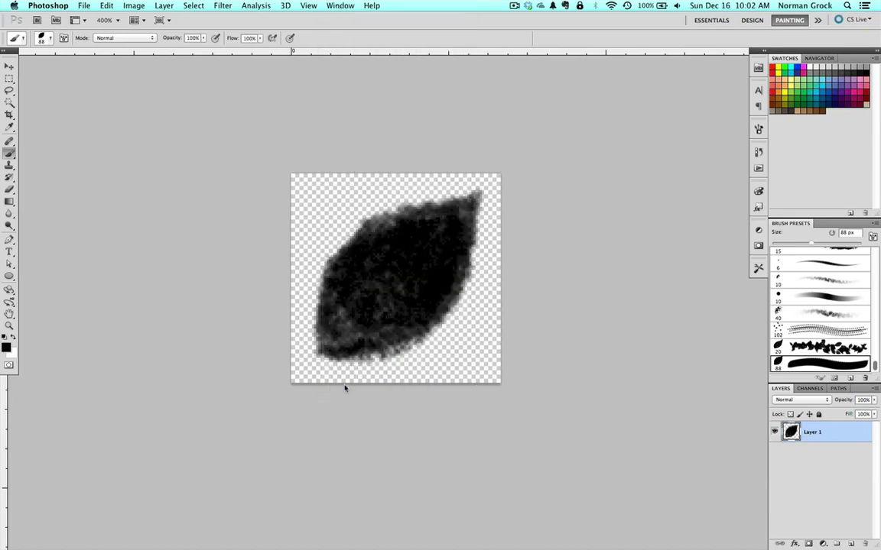
pyautogui.moveTo(307, 200)
pyautogui.mouseDown()
pyautogui.moveTo(319, 269)
pyautogui.moveTo(358, 288)
pyautogui.moveTo(383, 246)
pyautogui.mouseUp()
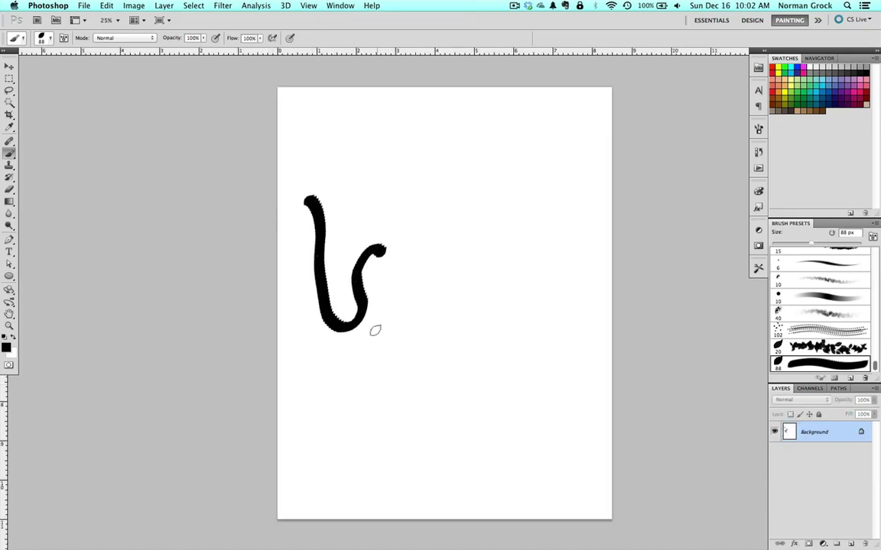
pyautogui.moveTo(375, 330); pyautogui.dragTo(463, 246)
pyautogui.moveTo(441, 378)
pyautogui.mouseDown()
pyautogui.moveTo(493, 340)
pyautogui.moveTo(490, 302)
pyautogui.mouseUp()
pyautogui.moveTo(520, 329)
pyautogui.mouseDown()
pyautogui.moveTo(515, 354)
pyautogui.moveTo(373, 411)
pyautogui.moveTo(352, 451)
pyautogui.mouseUp()
pyautogui.moveTo(443, 446); pyautogui.dragTo(370, 477)
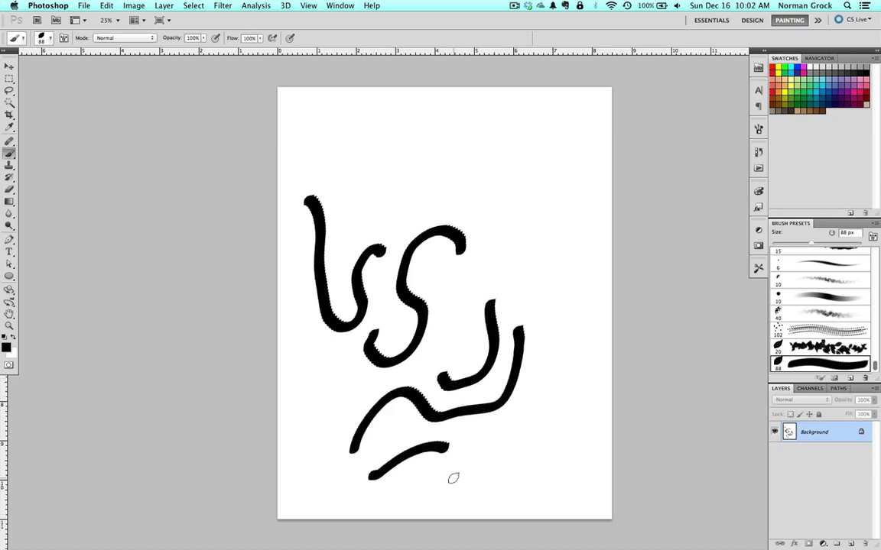
pyautogui.moveTo(352, 222); pyautogui.dragTo(371, 190)
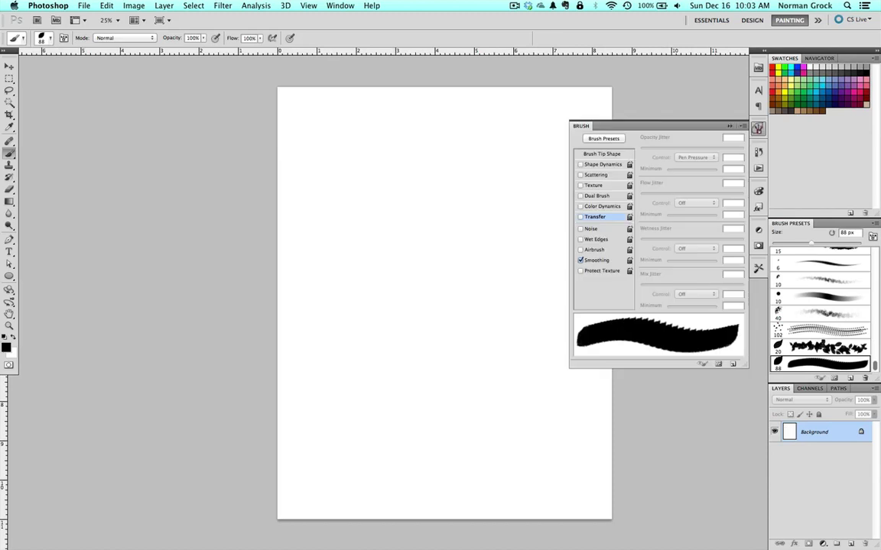
# Step: Enable Scattering for the leaf brush at 434% with a Count of 4
pyautogui.click(580, 176)
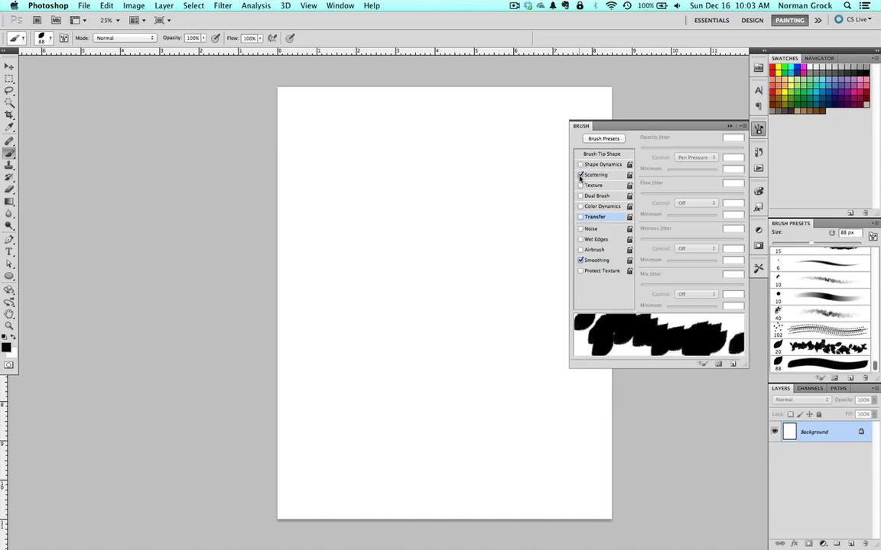
pyautogui.click(607, 177)
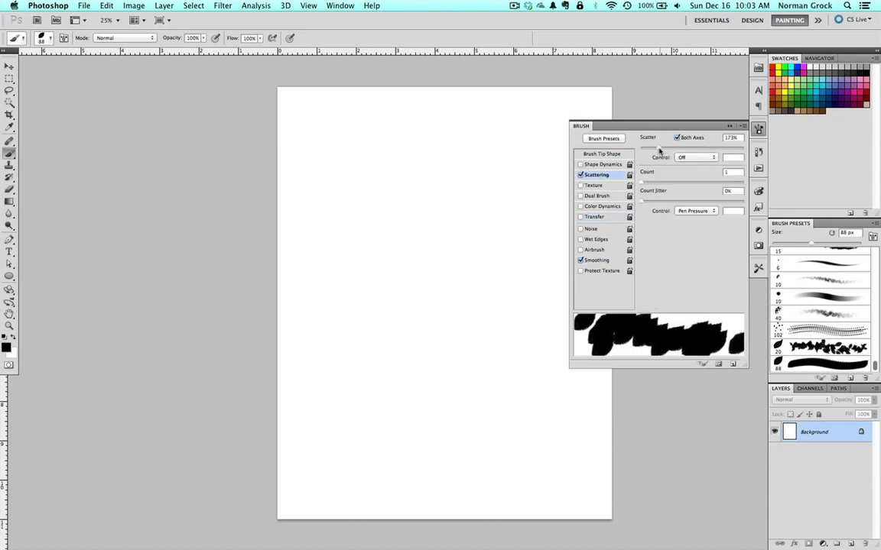
pyautogui.moveTo(658, 145); pyautogui.dragTo(684, 145)
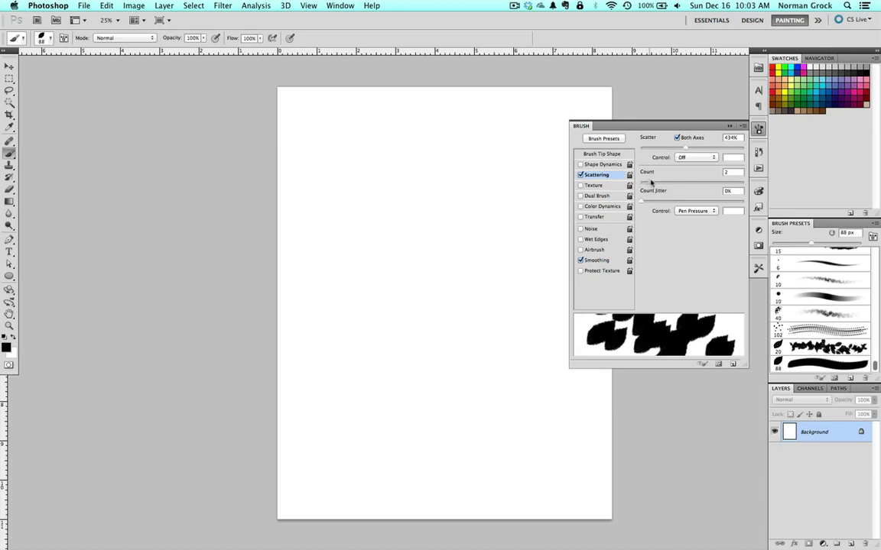
pyautogui.moveTo(642, 181)
pyautogui.mouseDown()
pyautogui.moveTo(670, 176)
pyautogui.moveTo(644, 181)
pyautogui.moveTo(662, 179)
pyautogui.moveTo(667, 197)
pyautogui.moveTo(656, 199)
pyautogui.mouseUp()
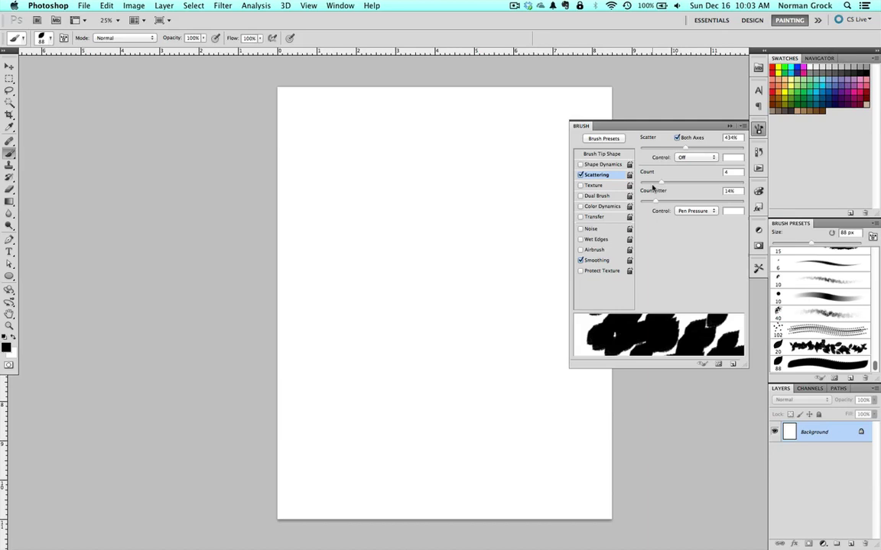
# Step: Add Transfer opacity jitter and Shape Dynamics with 81% angle jitter, then paint a test cluster
pyautogui.click(581, 217)
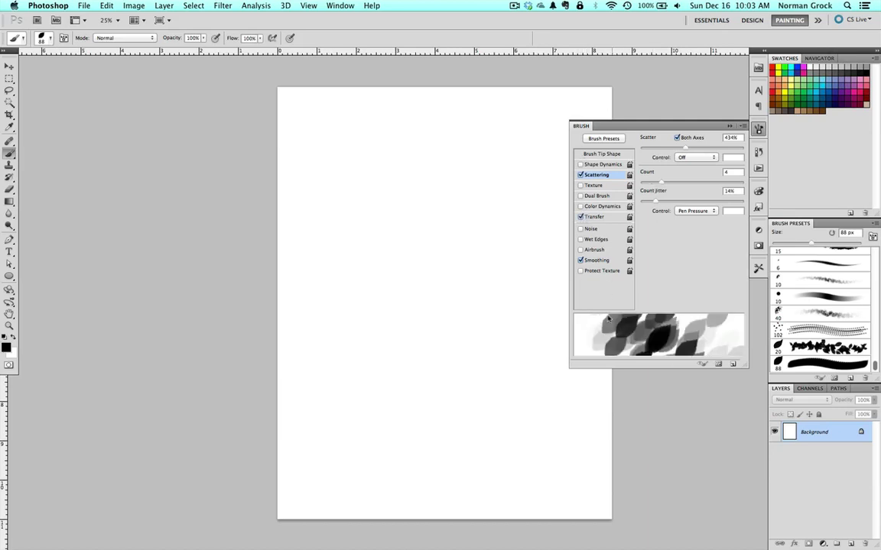
pyautogui.click(594, 217)
pyautogui.moveTo(643, 149); pyautogui.dragTo(669, 139)
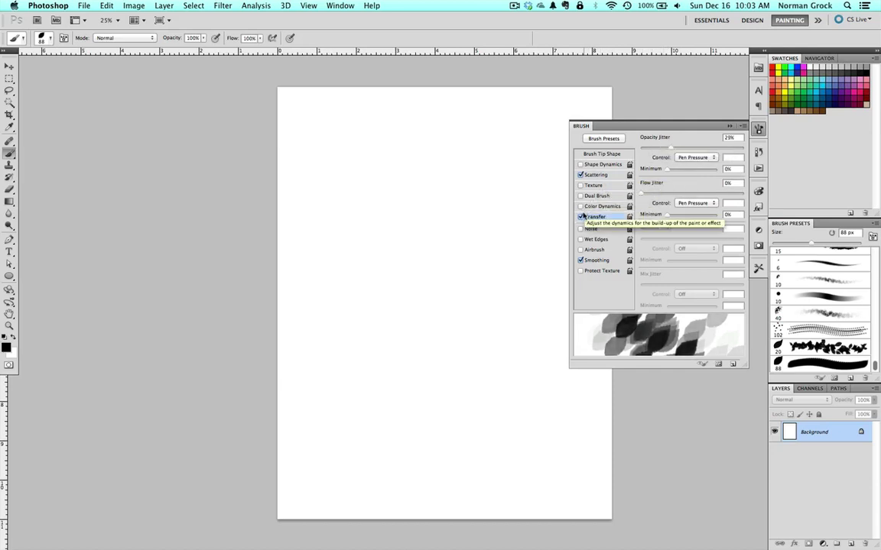
pyautogui.click(581, 165)
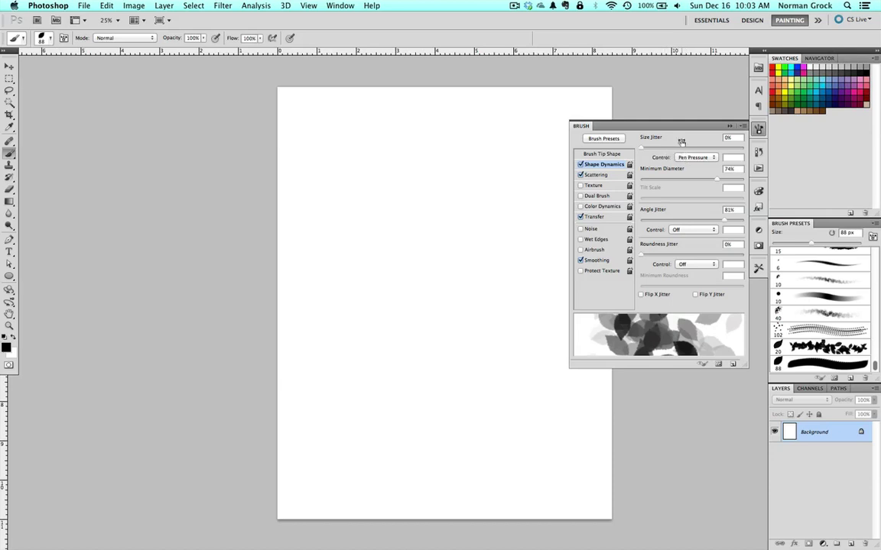
pyautogui.moveTo(379, 322)
pyautogui.mouseDown()
pyautogui.moveTo(374, 295)
pyautogui.moveTo(417, 264)
pyautogui.moveTo(451, 310)
pyautogui.moveTo(408, 190)
pyautogui.mouseUp()
# Step: Paint two more scattered-leaf strokes extending the cluster rightward and filling its upper part
pyautogui.moveTo(364, 364)
pyautogui.mouseDown()
pyautogui.moveTo(394, 346)
pyautogui.moveTo(402, 365)
pyautogui.moveTo(386, 297)
pyautogui.moveTo(393, 292)
pyautogui.moveTo(368, 296)
pyautogui.moveTo(369, 268)
pyautogui.moveTo(342, 273)
pyautogui.moveTo(356, 299)
pyautogui.moveTo(353, 355)
pyautogui.moveTo(383, 324)
pyautogui.moveTo(356, 374)
pyautogui.moveTo(334, 343)
pyautogui.moveTo(331, 302)
pyautogui.moveTo(315, 320)
pyautogui.moveTo(311, 269)
pyautogui.moveTo(292, 276)
pyautogui.moveTo(280, 246)
pyautogui.moveTo(297, 330)
pyautogui.moveTo(283, 385)
pyautogui.moveTo(335, 350)
pyautogui.moveTo(401, 368)
pyautogui.moveTo(420, 305)
pyautogui.moveTo(445, 336)
pyautogui.moveTo(481, 329)
pyautogui.moveTo(472, 300)
pyautogui.moveTo(407, 243)
pyautogui.moveTo(378, 285)
pyautogui.moveTo(354, 175)
pyautogui.moveTo(401, 196)
pyautogui.moveTo(405, 138)
pyautogui.mouseUp()
pyautogui.moveTo(353, 169)
pyautogui.mouseDown()
pyautogui.moveTo(325, 153)
pyautogui.moveTo(355, 195)
pyautogui.moveTo(390, 203)
pyautogui.moveTo(361, 195)
pyautogui.mouseUp()
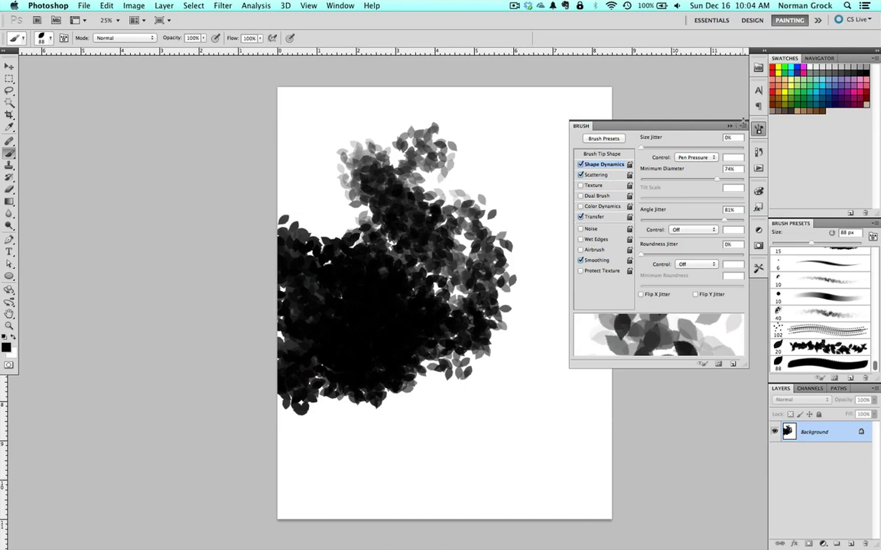
pyautogui.click(741, 126)
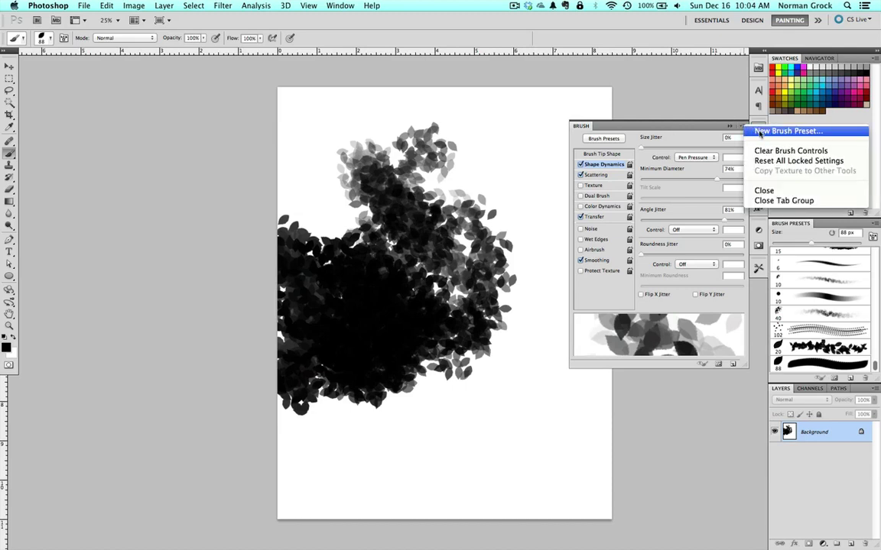
# Step: Save the scattered leaf setup as a new brush preset, then test the 20 px leaf and 102 px dotted brushes
pyautogui.click(760, 131)
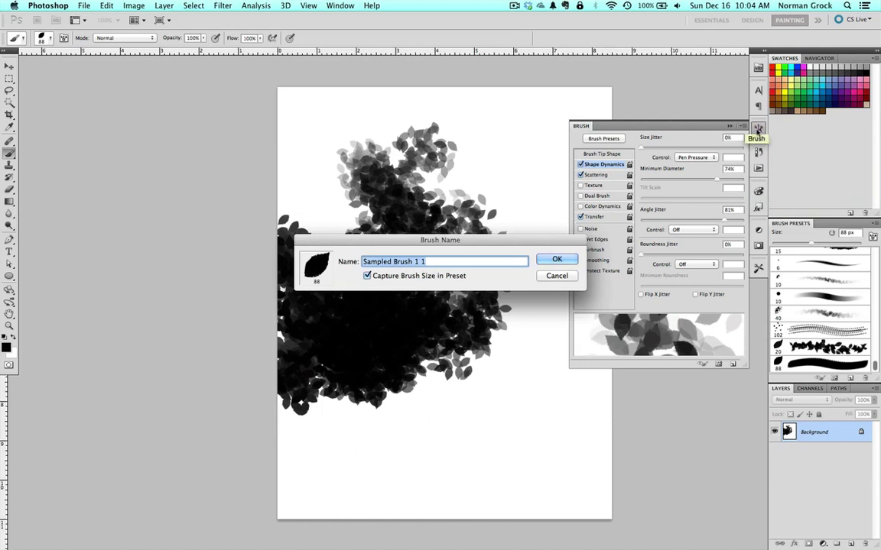
pyautogui.click(547, 262)
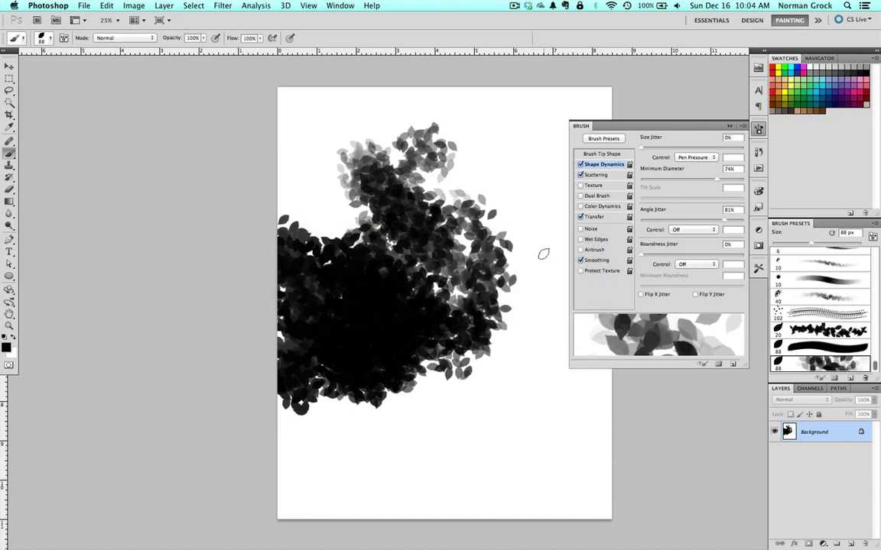
pyautogui.click(822, 330)
pyautogui.moveTo(497, 419)
pyautogui.mouseDown()
pyautogui.moveTo(404, 469)
pyautogui.moveTo(376, 434)
pyautogui.mouseUp()
pyautogui.click(810, 314)
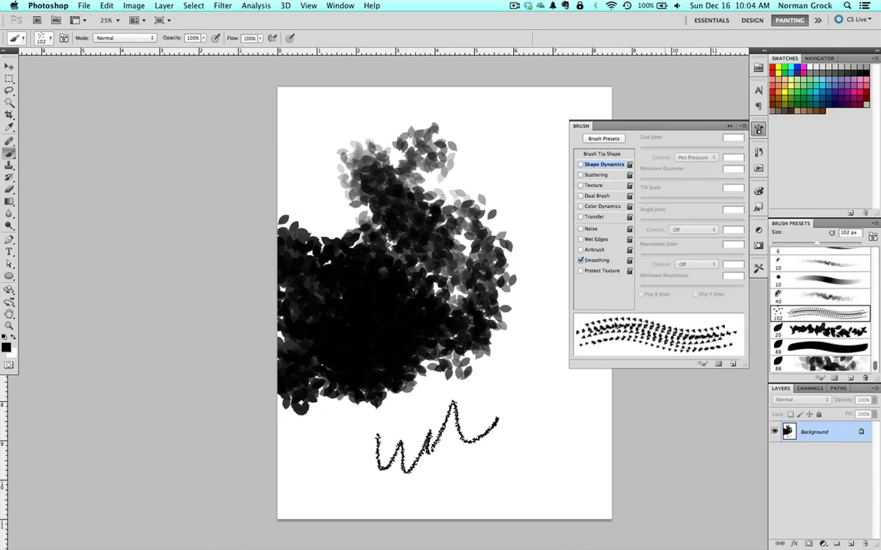
pyautogui.moveTo(489, 394)
pyautogui.mouseDown()
pyautogui.moveTo(486, 416)
pyautogui.moveTo(537, 422)
pyautogui.moveTo(452, 442)
pyautogui.moveTo(390, 433)
pyautogui.mouseUp()
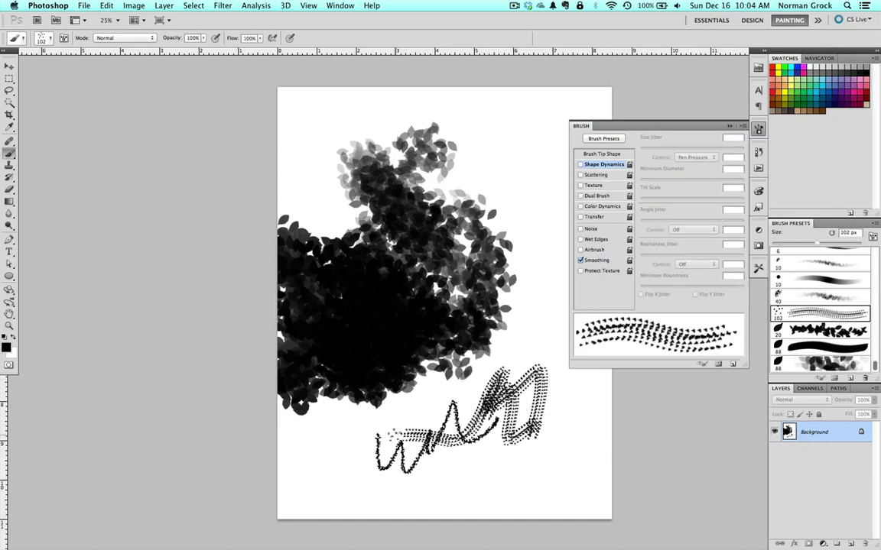
# Step: Reselect the new 88 px scattered leaf preset and paint leaves at the top, right side and bottom
pyautogui.click(795, 369)
pyautogui.moveTo(470, 141)
pyautogui.mouseDown()
pyautogui.moveTo(435, 153)
pyautogui.moveTo(405, 180)
pyautogui.mouseUp()
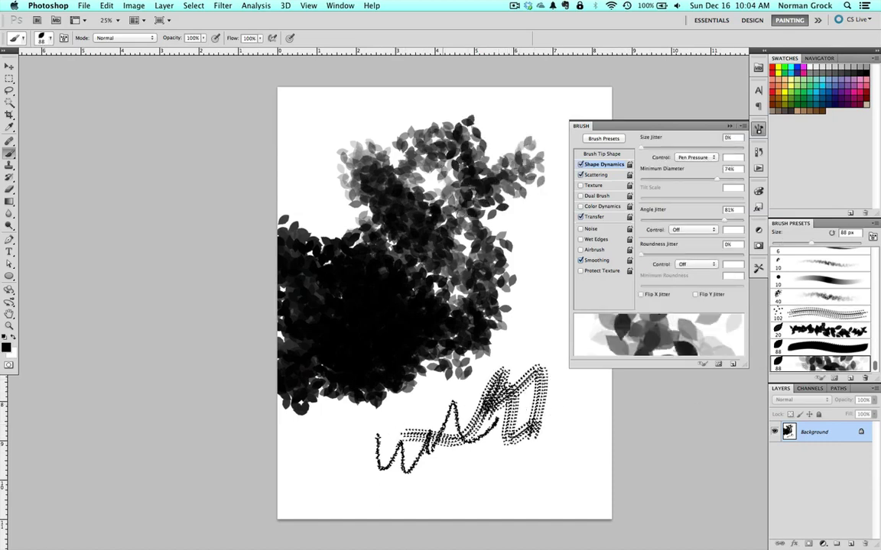
pyautogui.moveTo(441, 215)
pyautogui.mouseDown()
pyautogui.moveTo(483, 255)
pyautogui.moveTo(482, 324)
pyautogui.moveTo(428, 397)
pyautogui.moveTo(306, 409)
pyautogui.moveTo(360, 432)
pyautogui.moveTo(417, 428)
pyautogui.moveTo(451, 375)
pyautogui.moveTo(417, 340)
pyautogui.mouseUp()
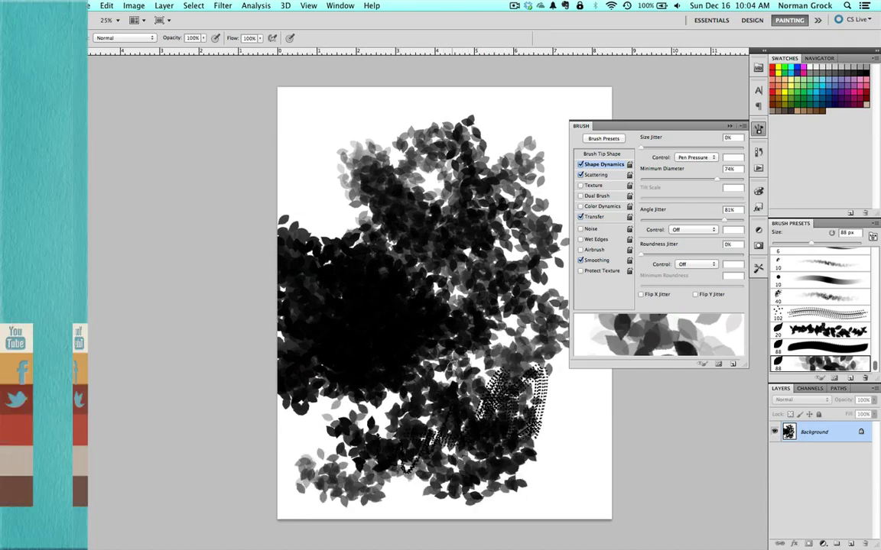